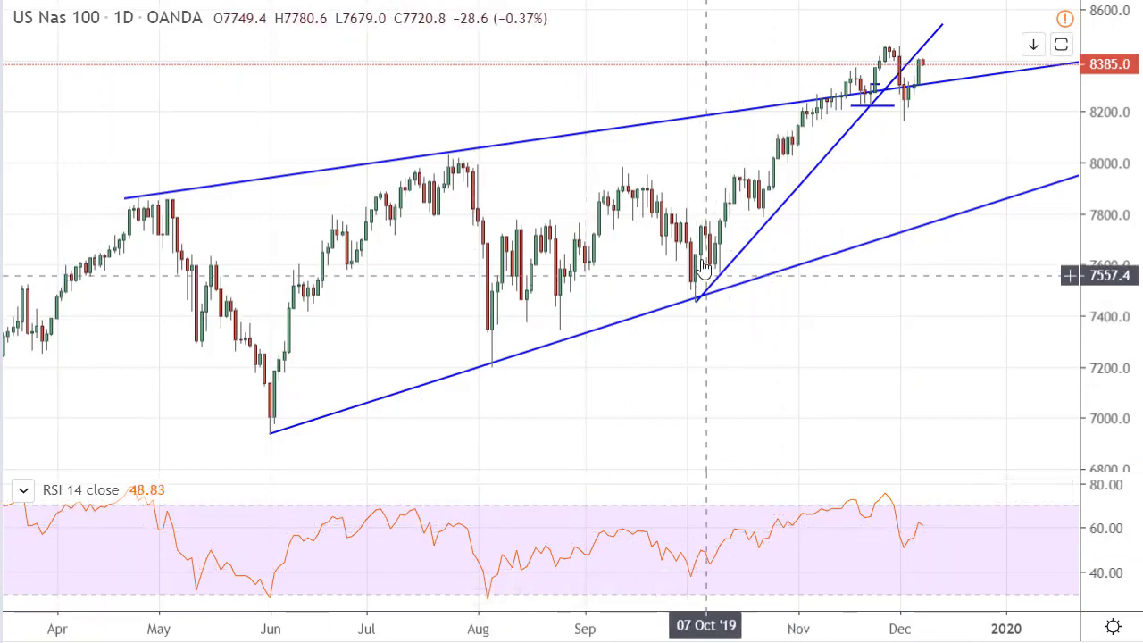
Draw a rising trend line in the RSI 14 pane from the 02 Oct '19 low to mid-December
left_click(871, 83)
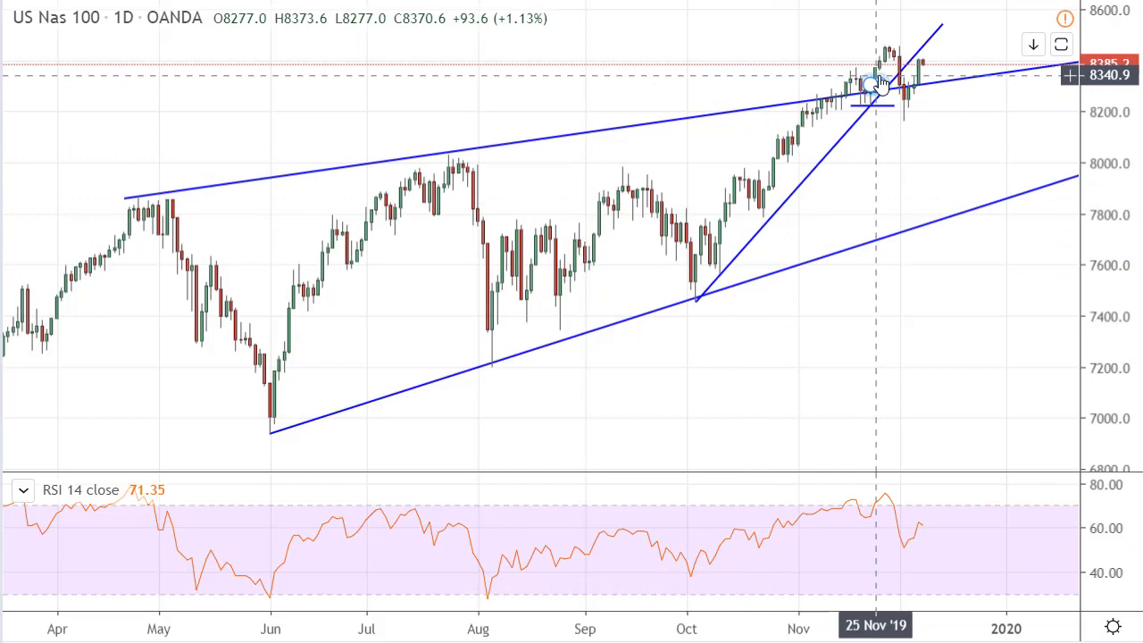
left_click(694, 576)
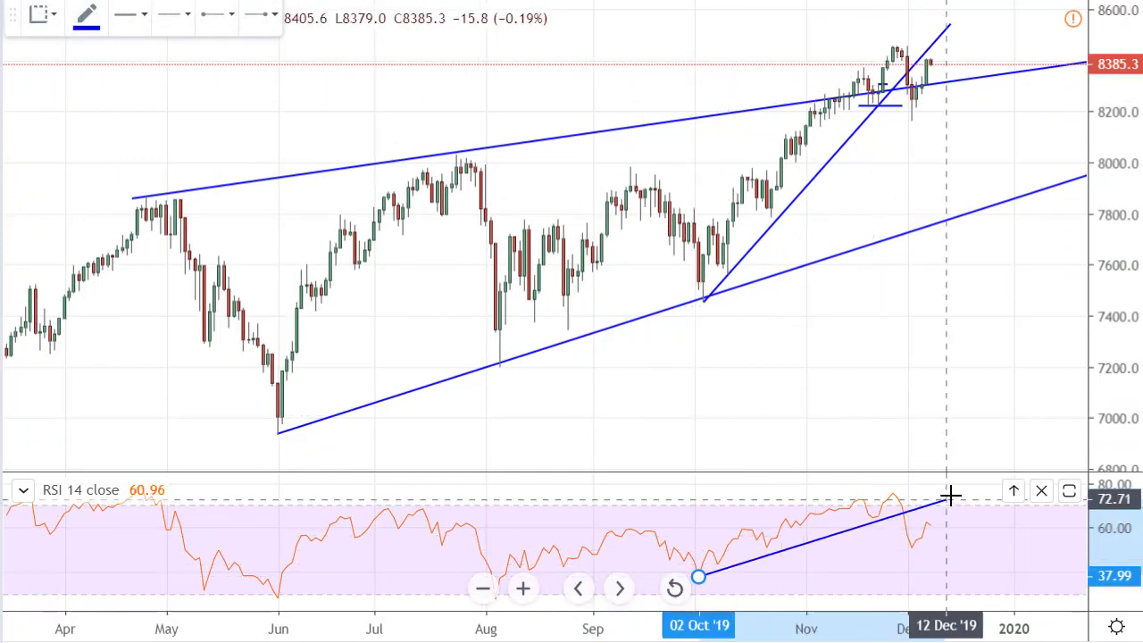
left_click(949, 496)
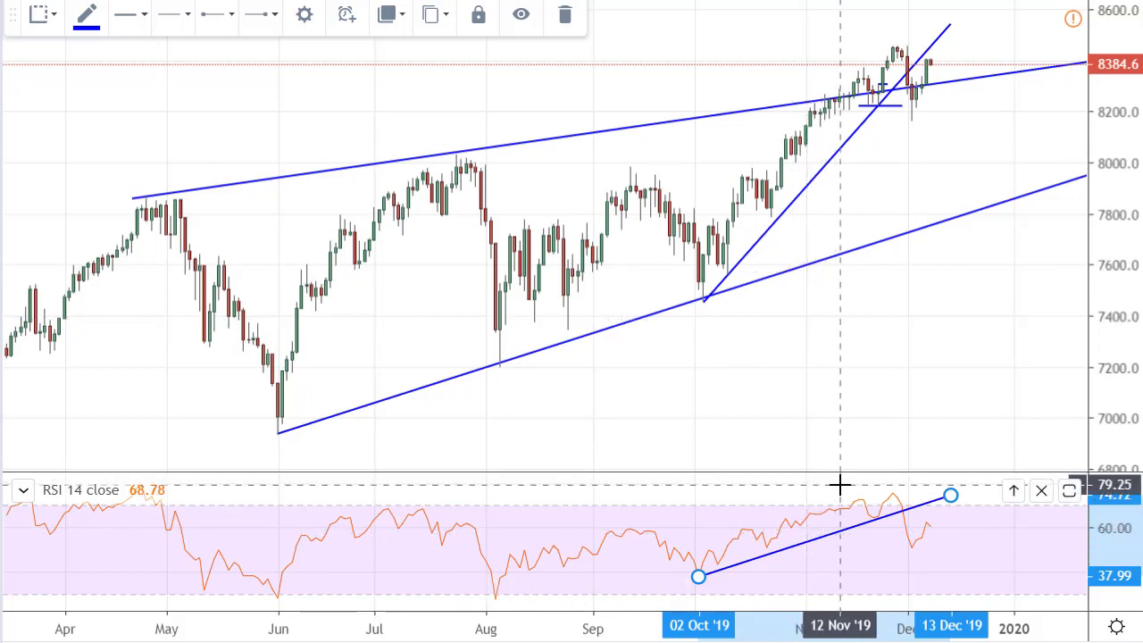
Delete the trend line drawn on the RSI
key("Delete")
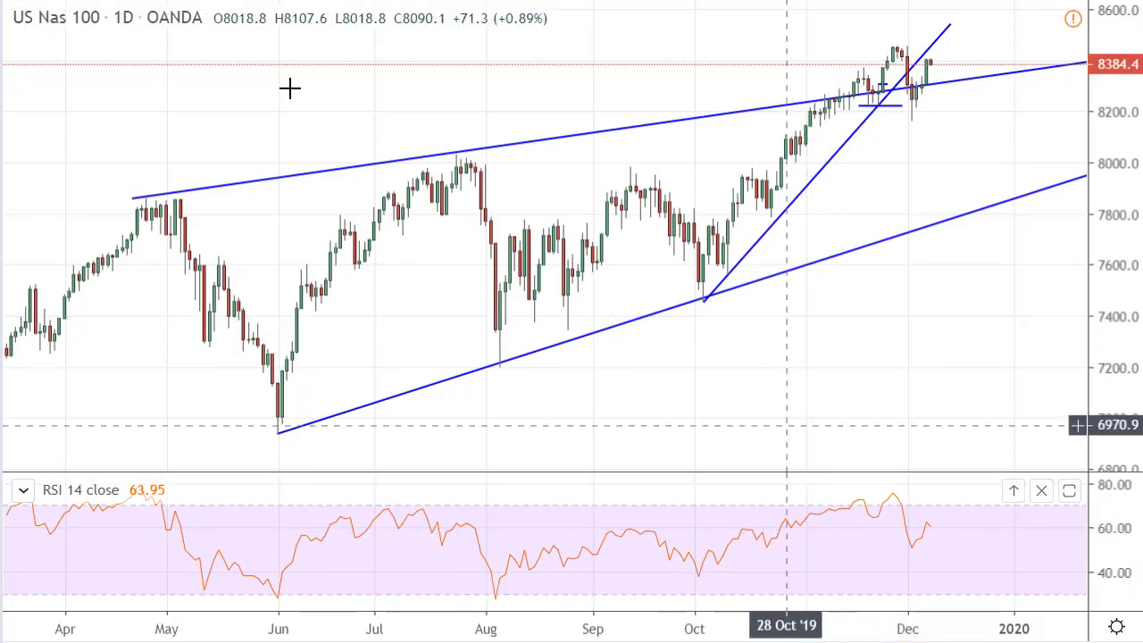
left_click(128, 18)
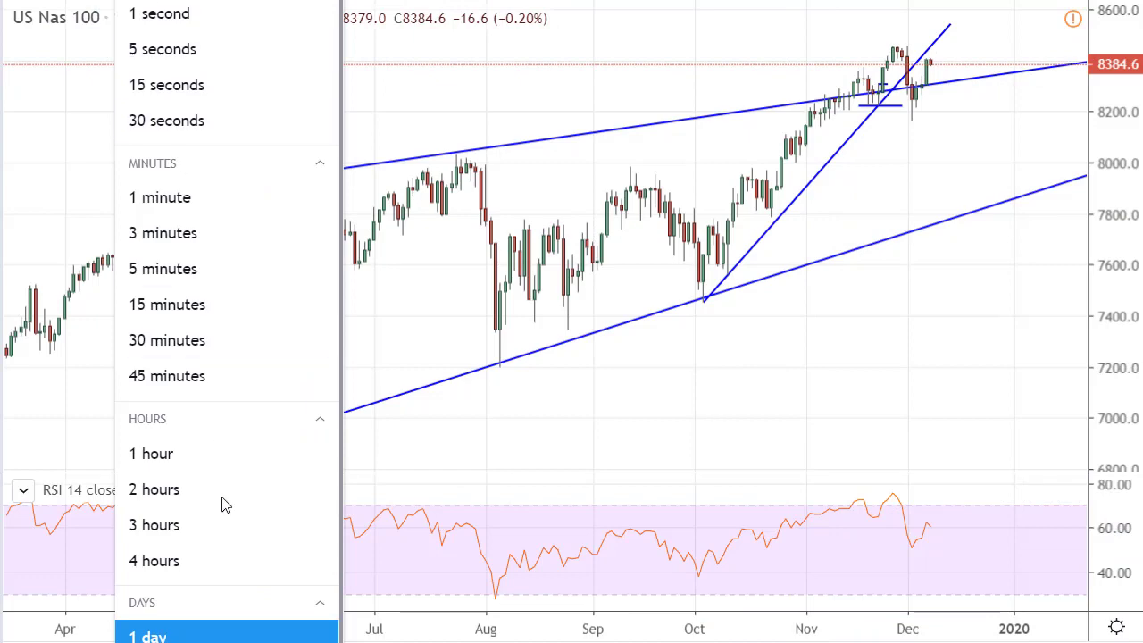
key("Escape")
View the chart on the 4-hour (240) interval, then return it to 1 day
type("240")
key("Return")
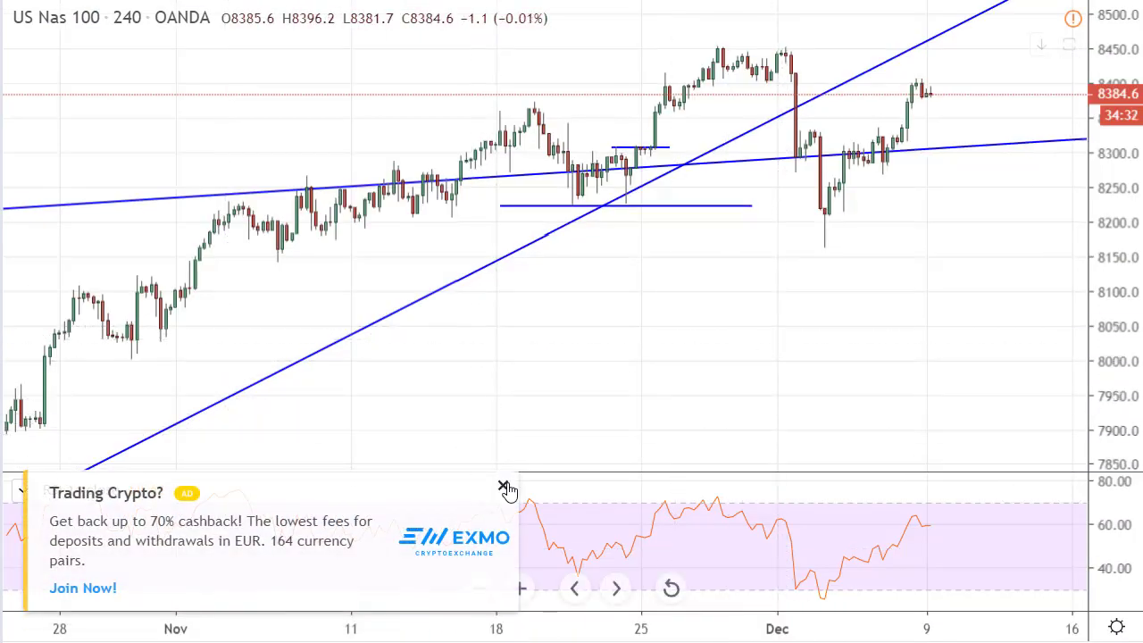
left_click(506, 487)
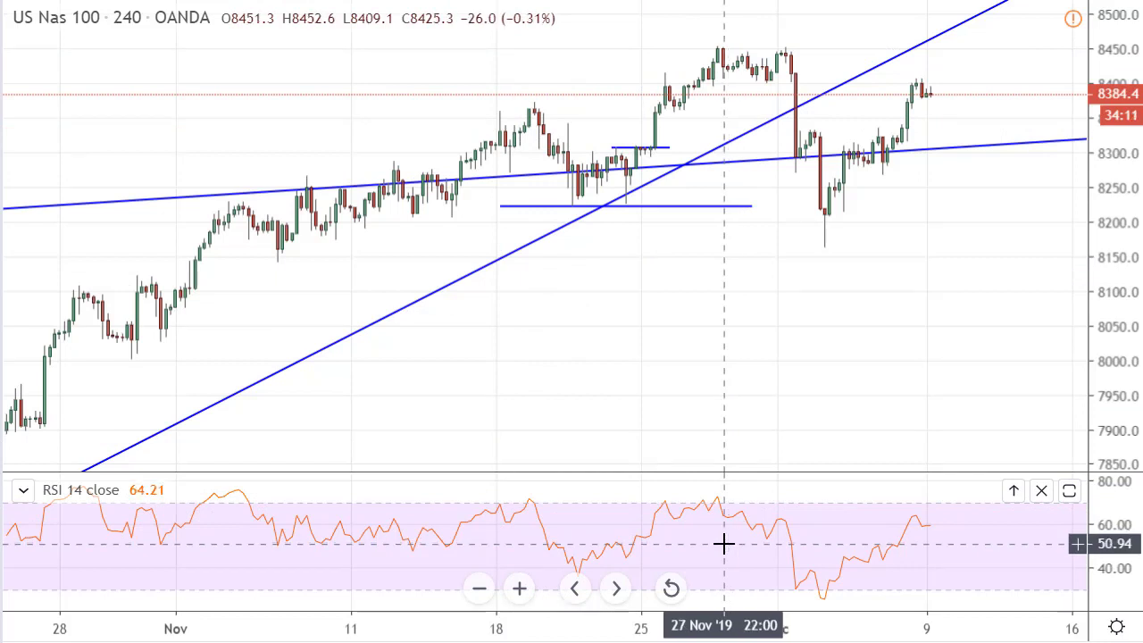
left_click(127, 18)
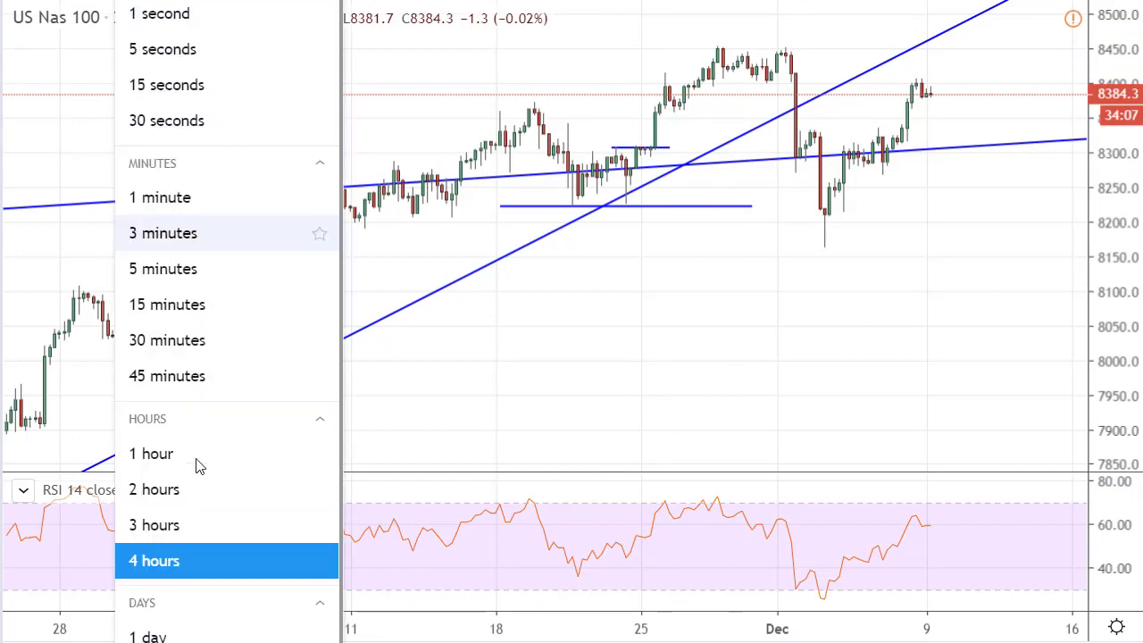
left_click(204, 636)
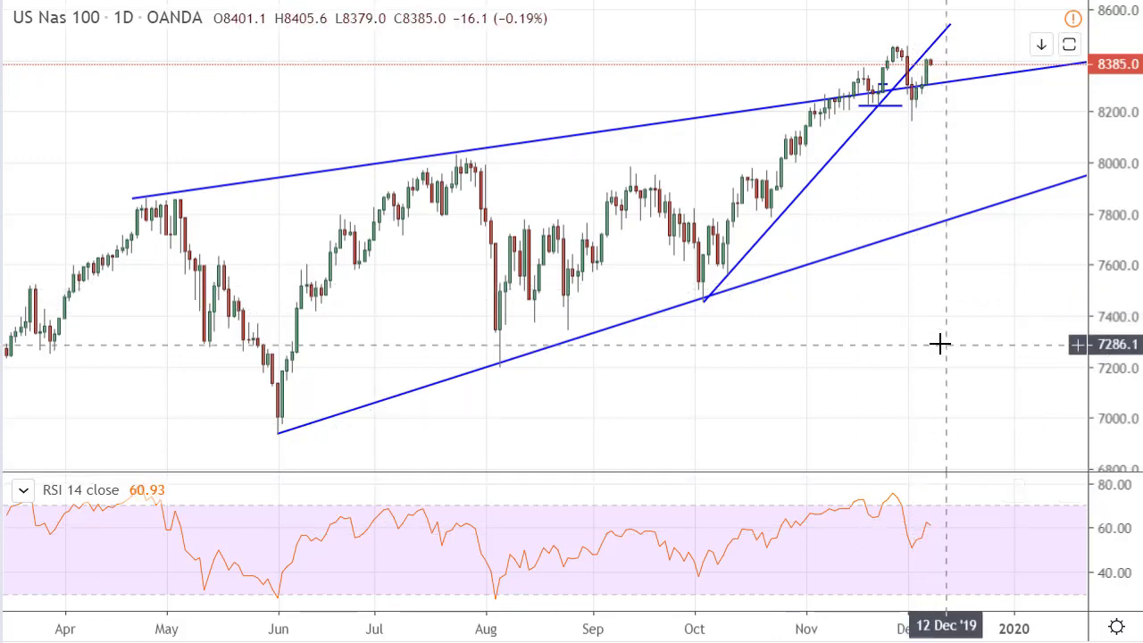
Draw a falling trend line from the late-November price high to around 13 Dec '19
scroll(939, 344, "right", 2)
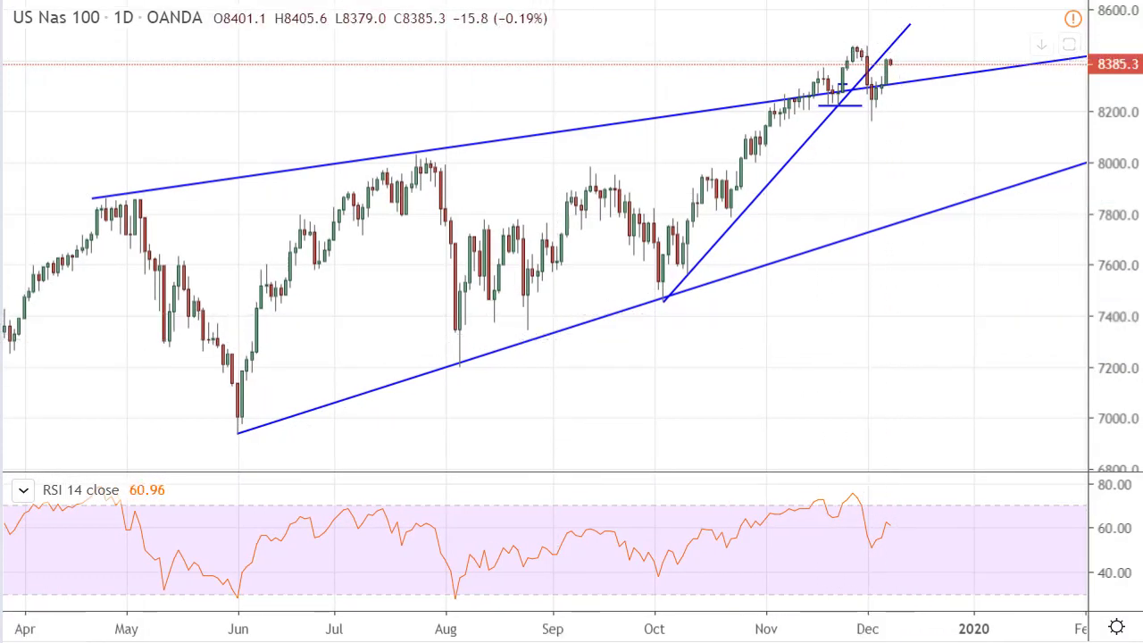
left_click(867, 44)
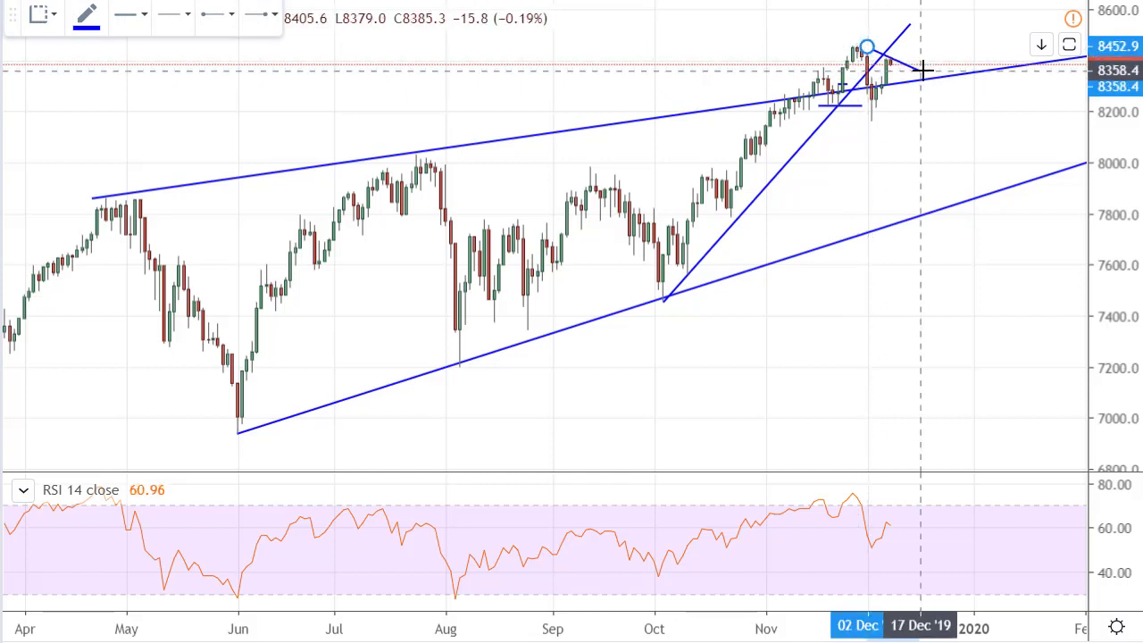
left_click(920, 71)
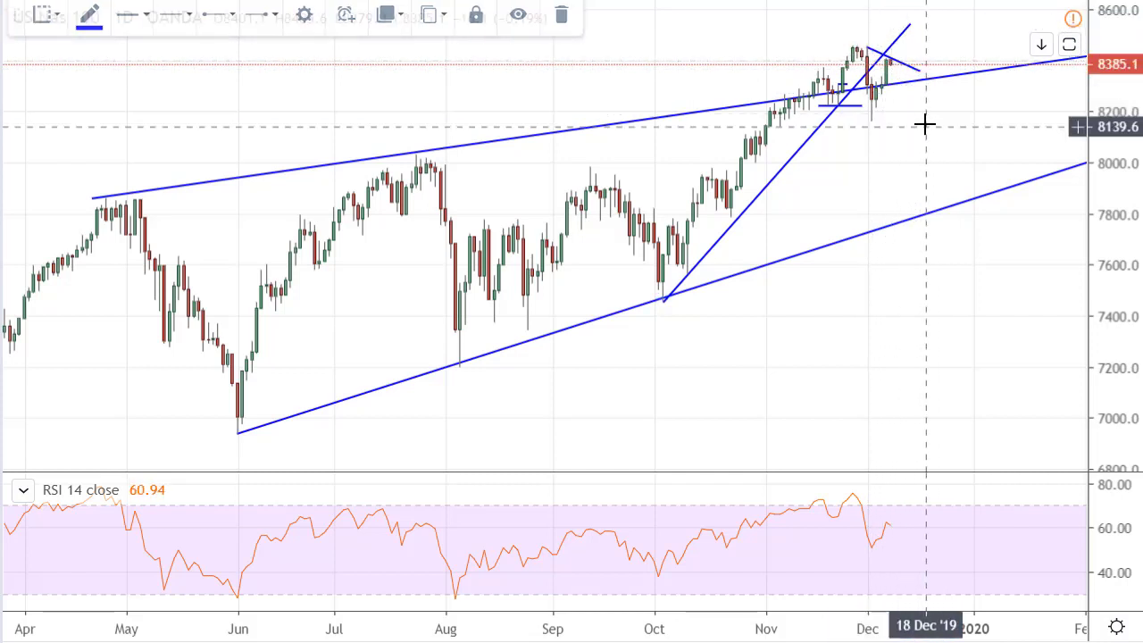
left_click(987, 122)
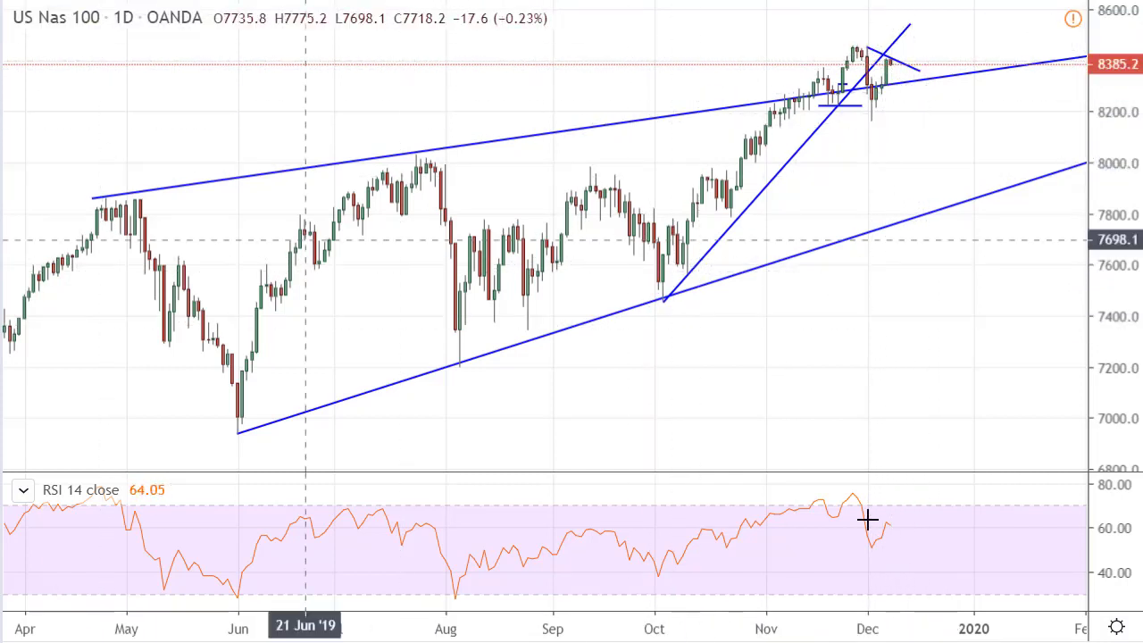
Draw a falling RSI trend line from the November peak to mid-December, then delete it
key("alt+t")
left_click(851, 491)
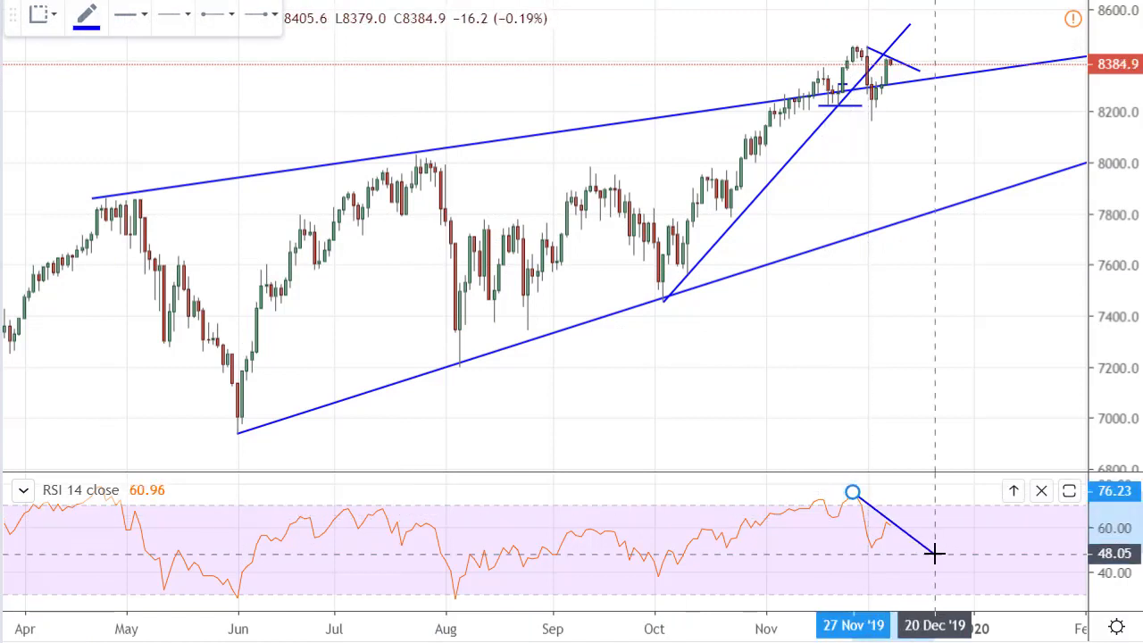
left_click(934, 554)
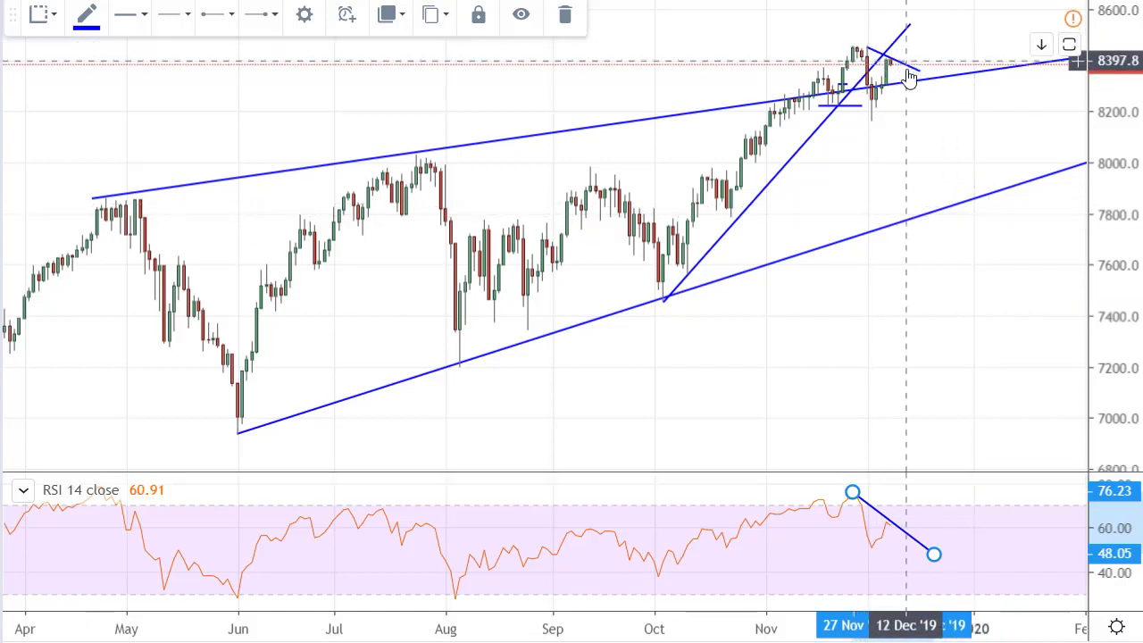
key("Delete")
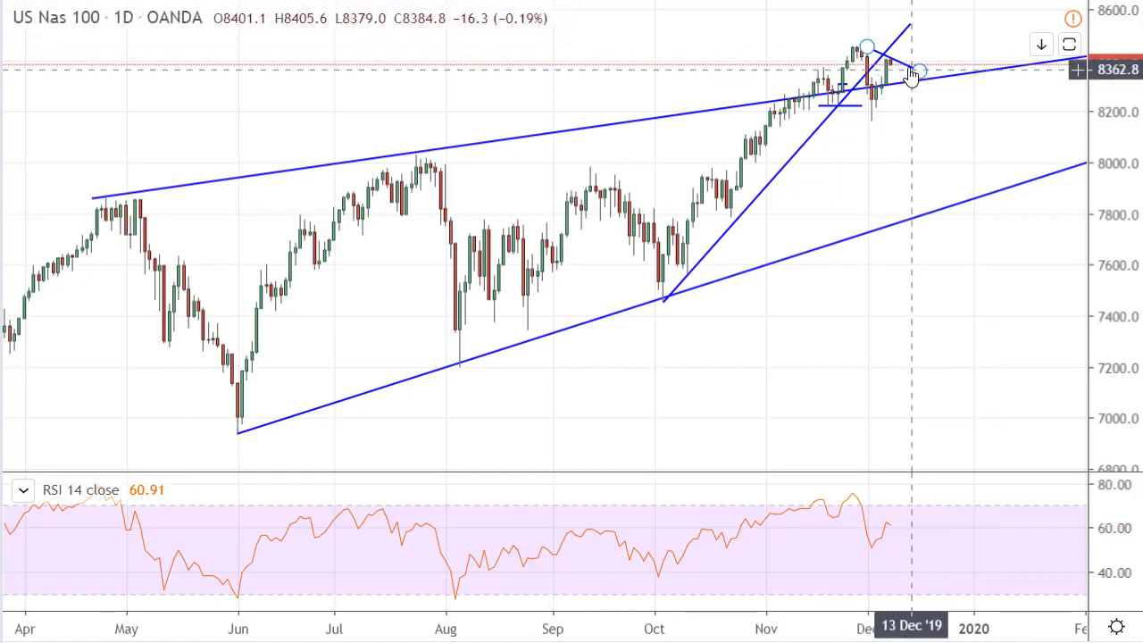
Remove the short late-November falling line and set the US Nas 100 chart to 1 week
left_click(909, 70)
key("Delete")
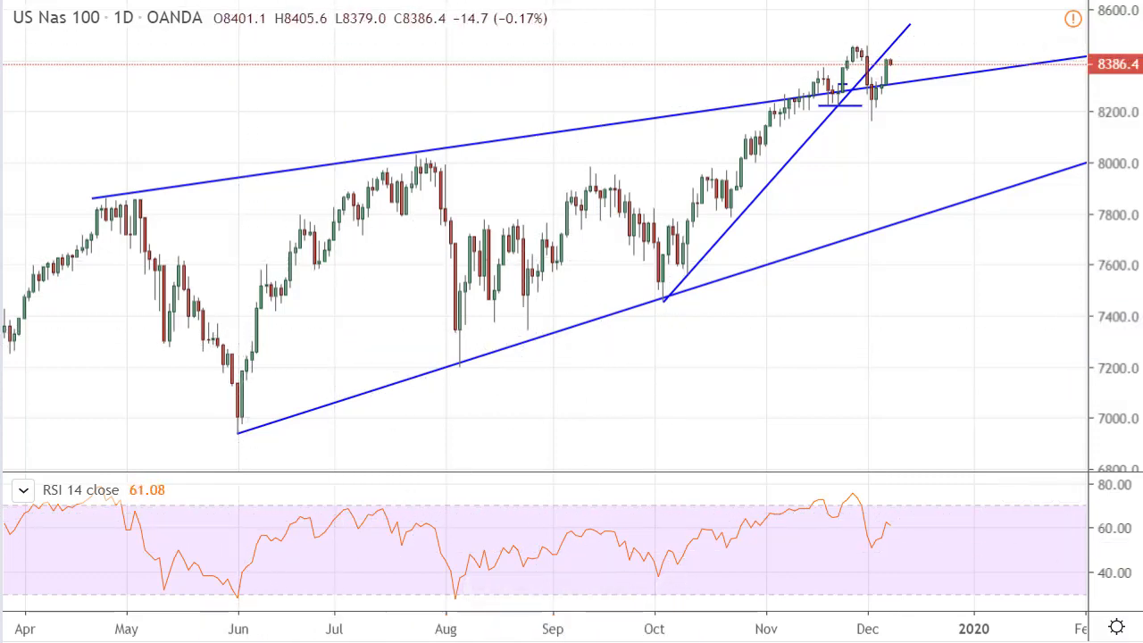
left_click(124, 18)
left_click(268, 633)
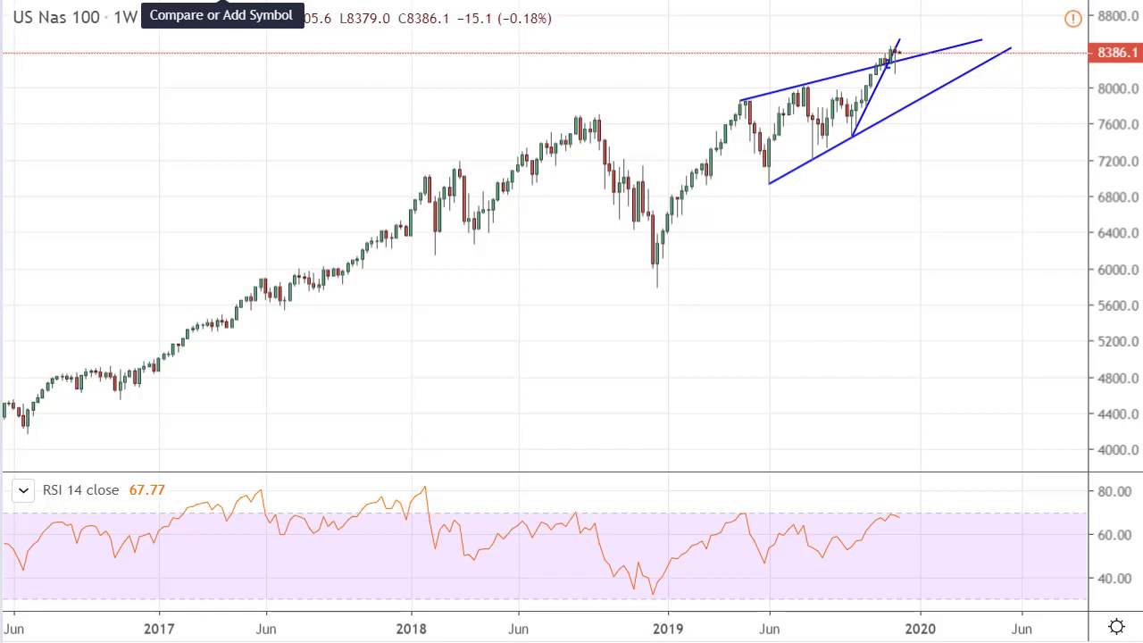
Add the Moving Average indicator, found by searching 'moving', to the weekly chart
left_click(266, 1)
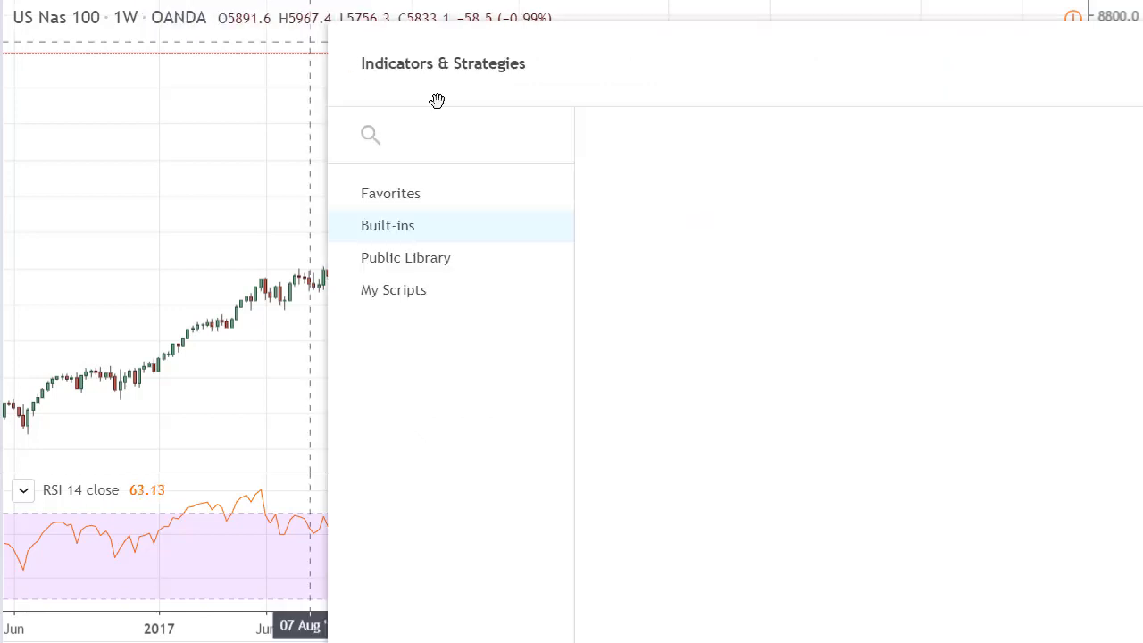
left_click(445, 142)
type("moving")
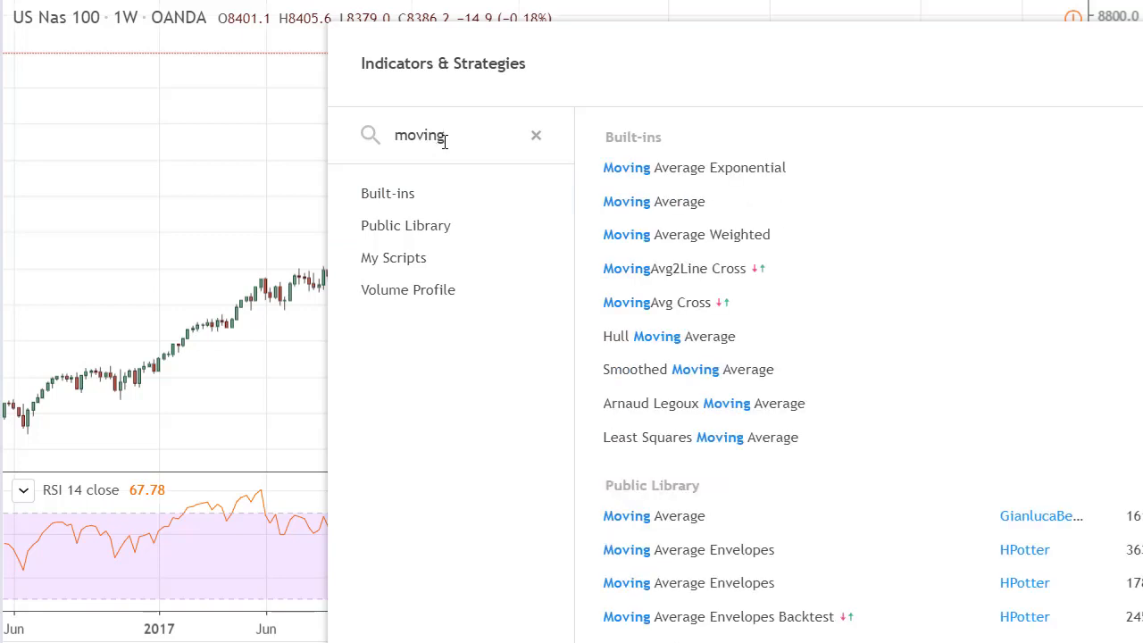
left_click(681, 209)
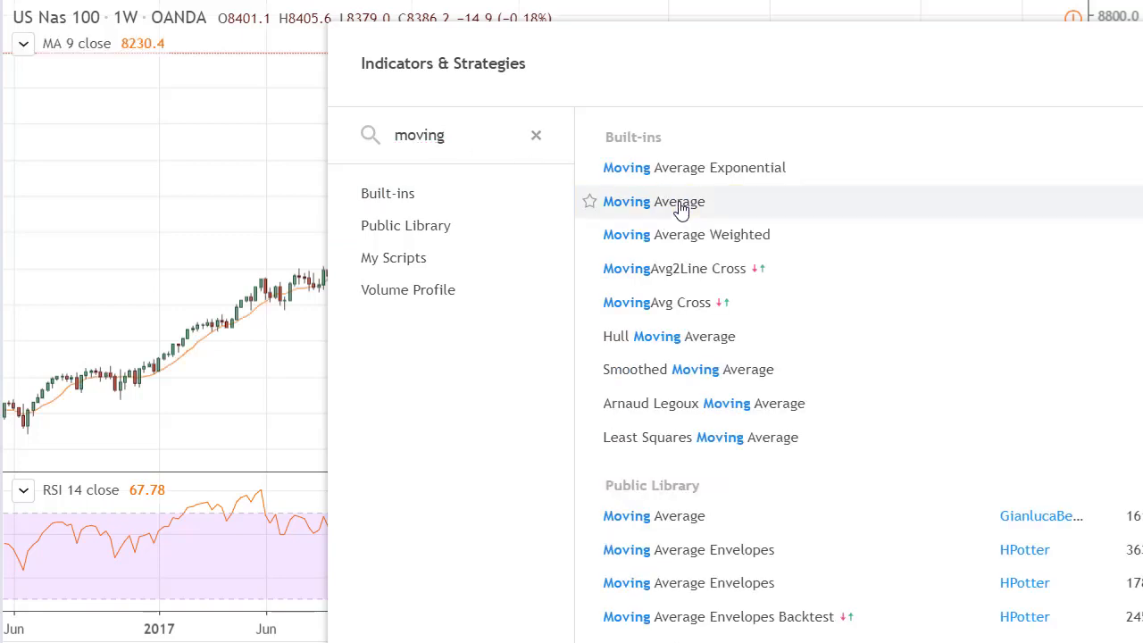
key("Escape")
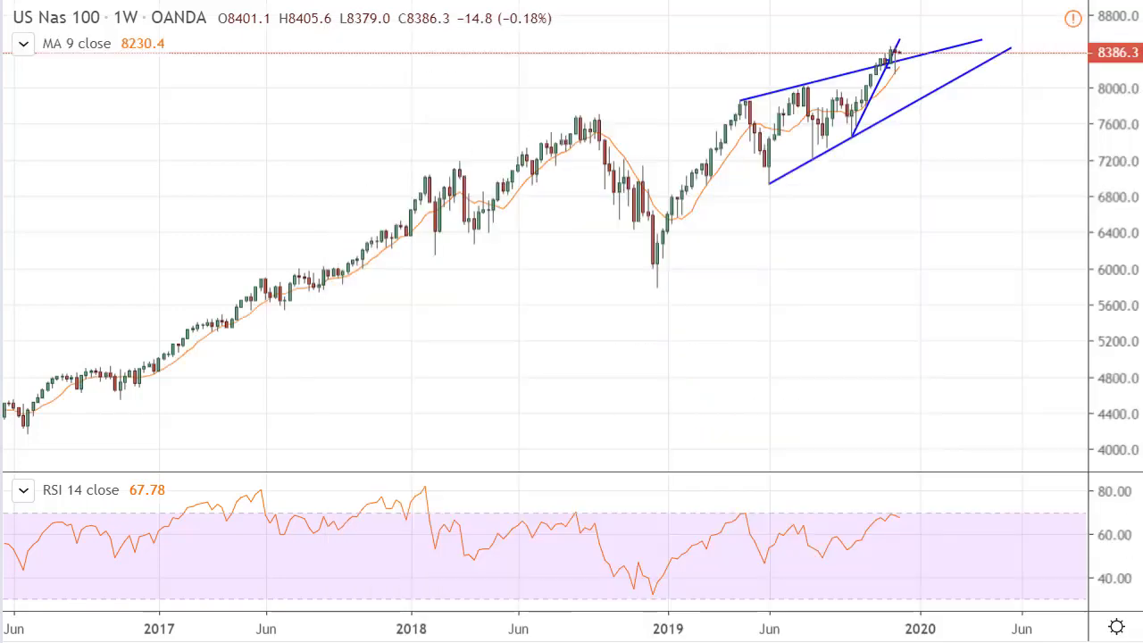
Change the moving average's length from 9 to 50 periods
scroll(397, 75, "down", 1)
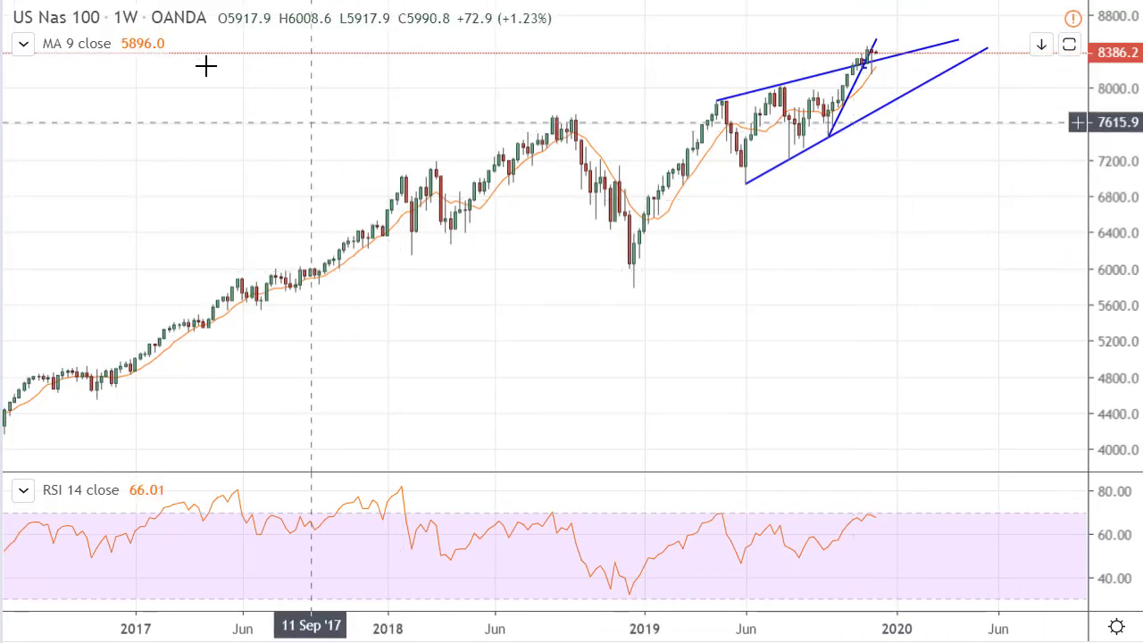
left_click(404, 221)
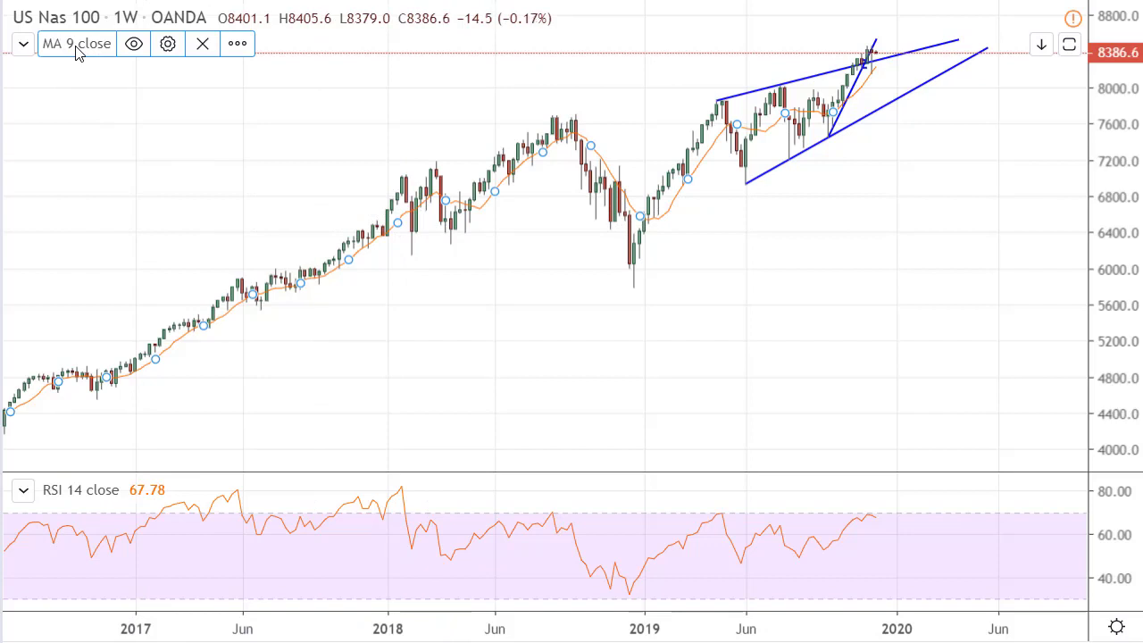
double_click(421, 225)
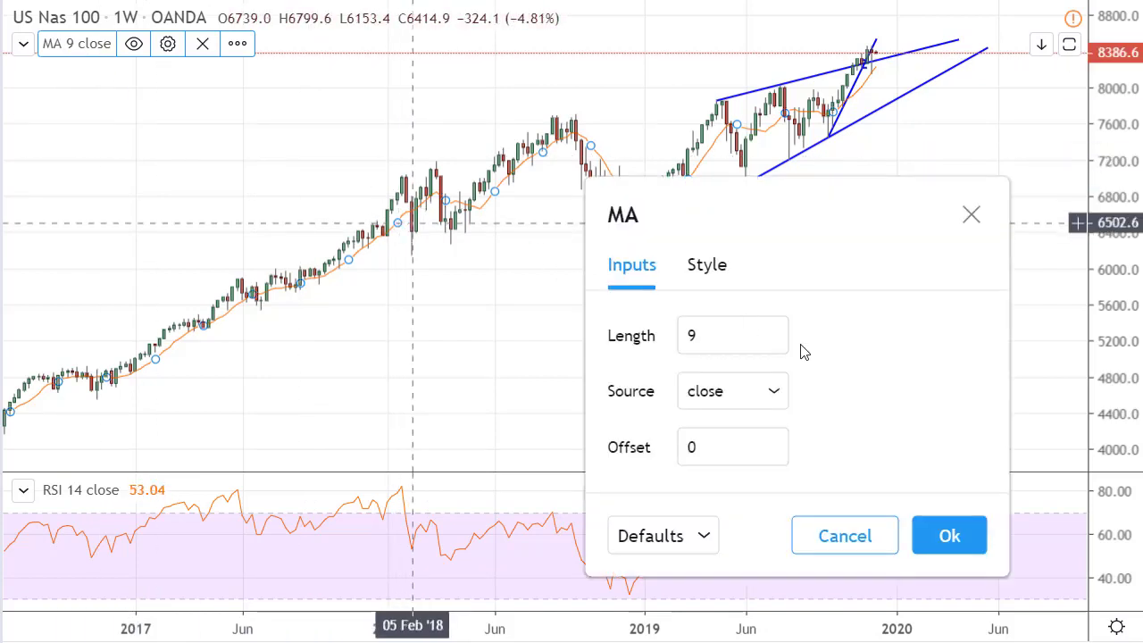
left_click(749, 339)
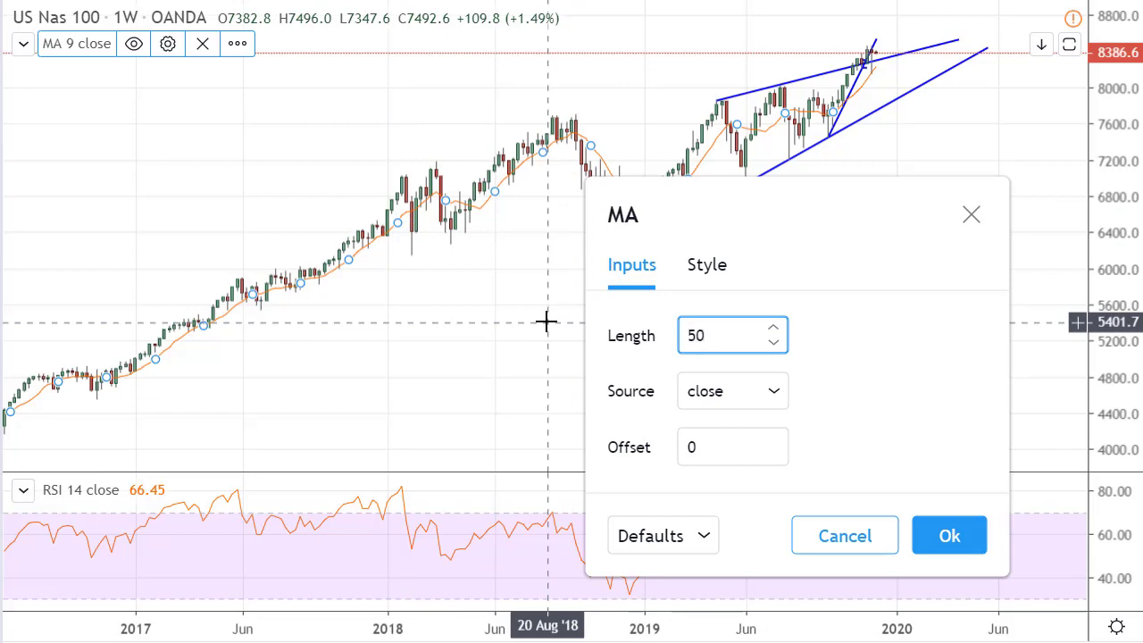
left_click(946, 536)
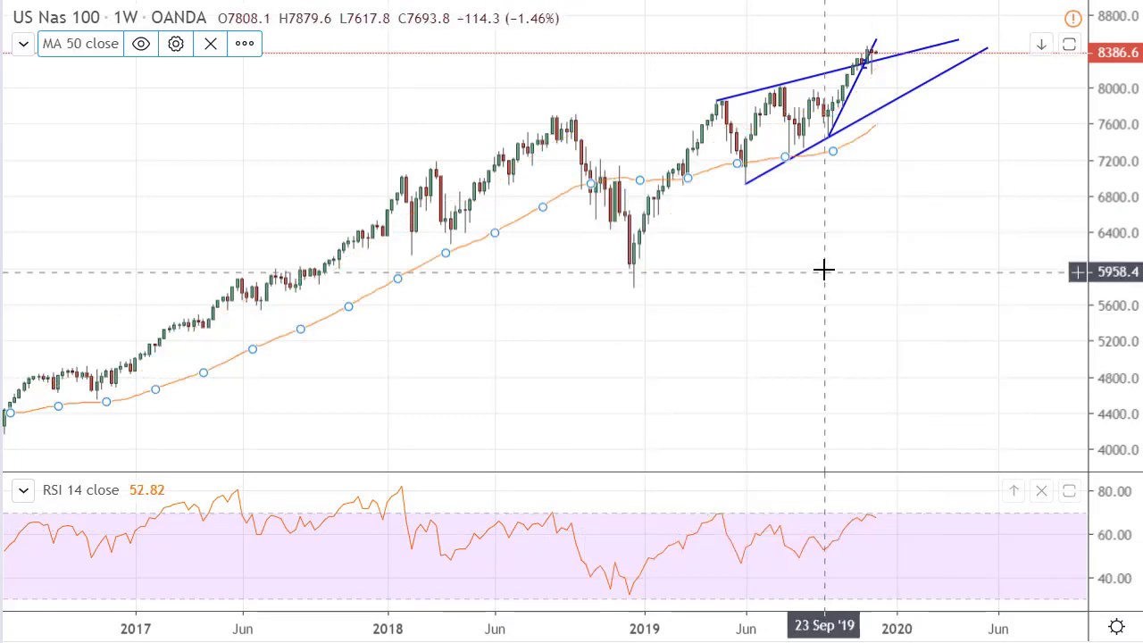
left_click_drag(630, 324, 847, 321)
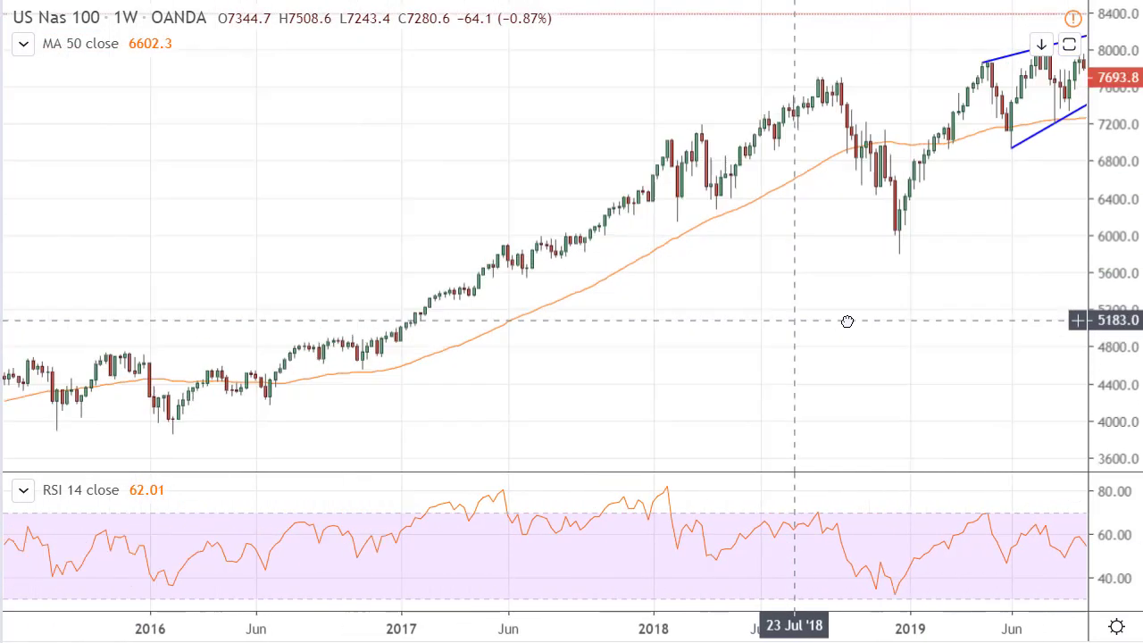
left_click_drag(586, 164, 725, 162)
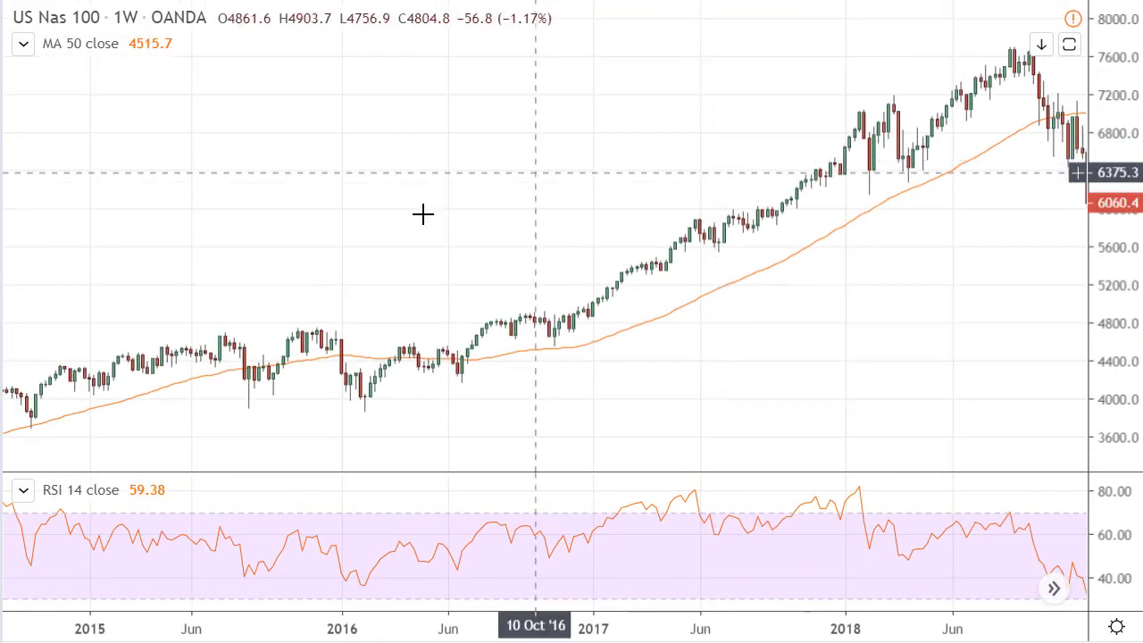
left_click_drag(619, 187, 696, 188)
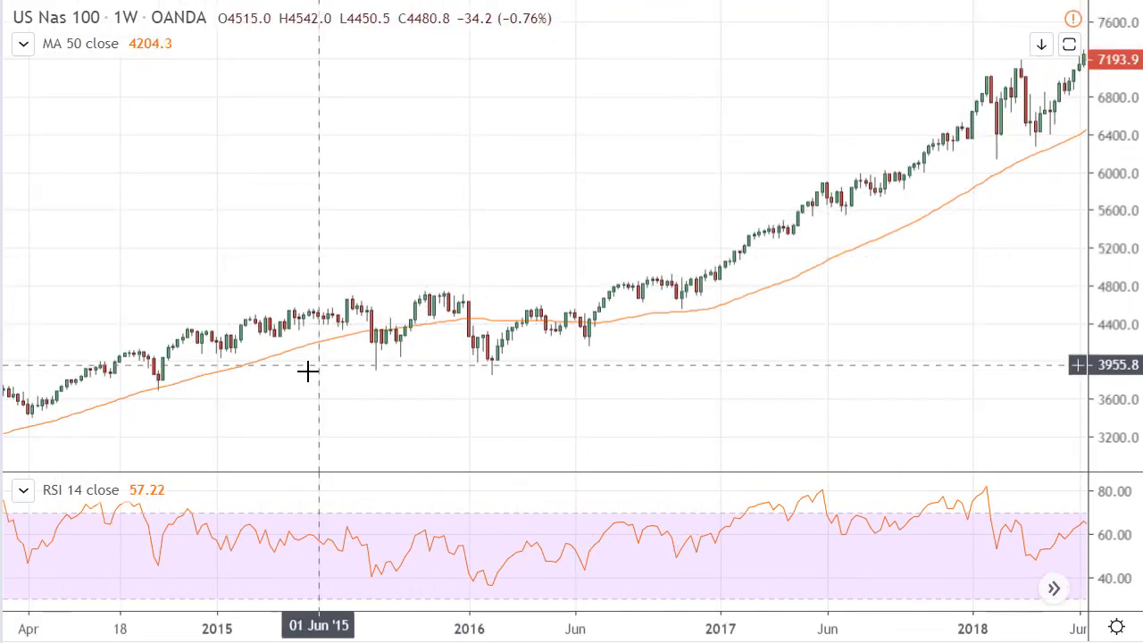
left_click_drag(375, 214, 738, 339)
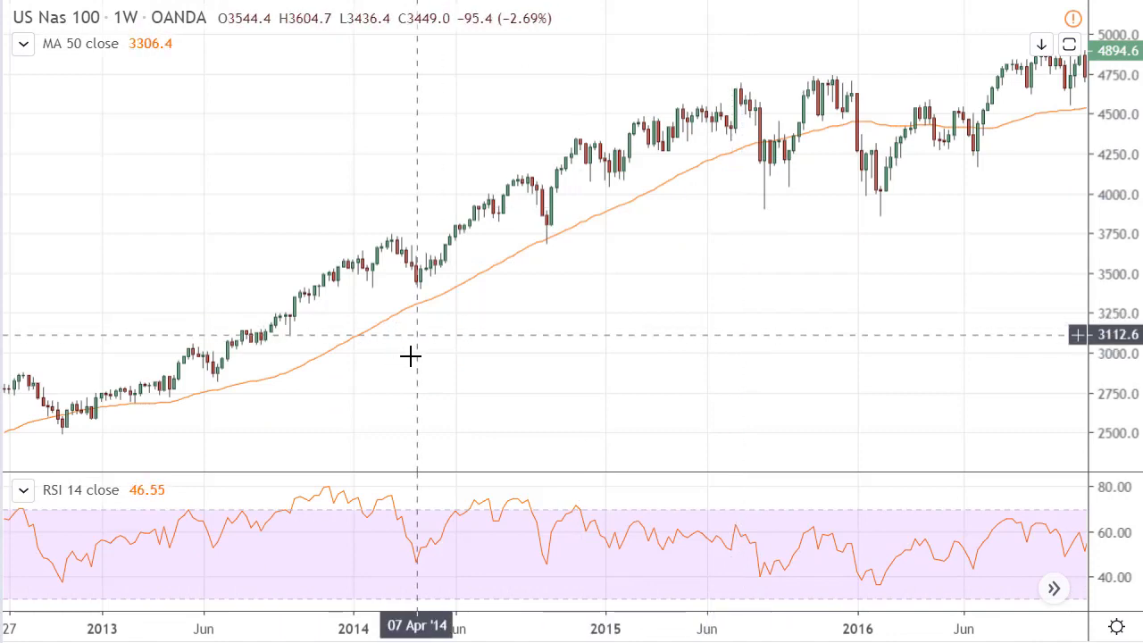
left_click_drag(611, 340, 832, 334)
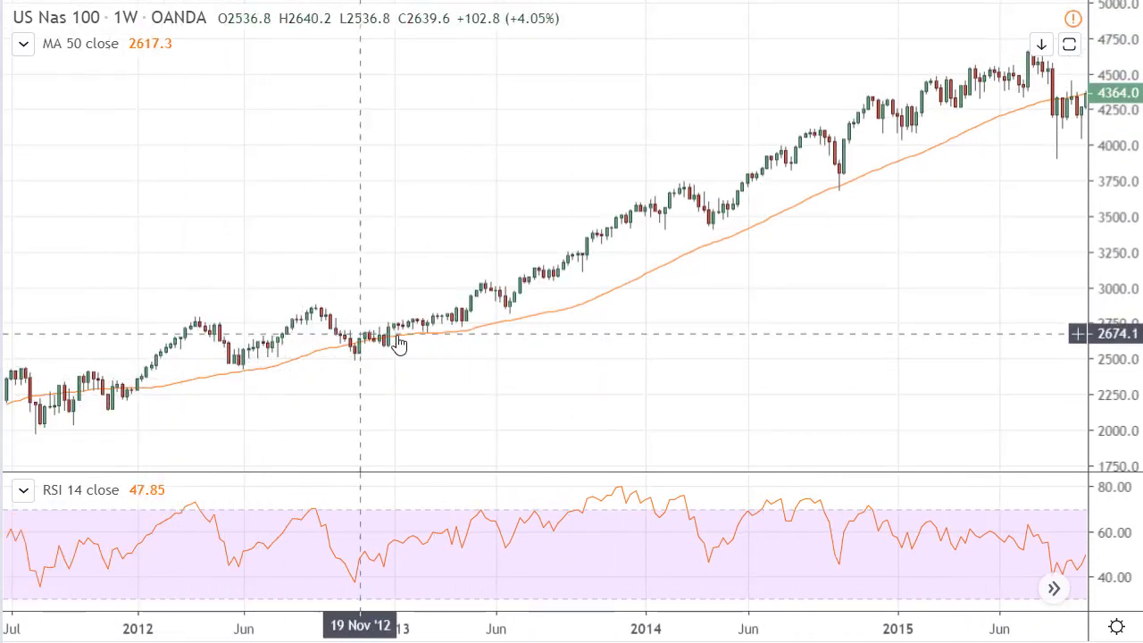
left_click_drag(825, 309, 565, 257)
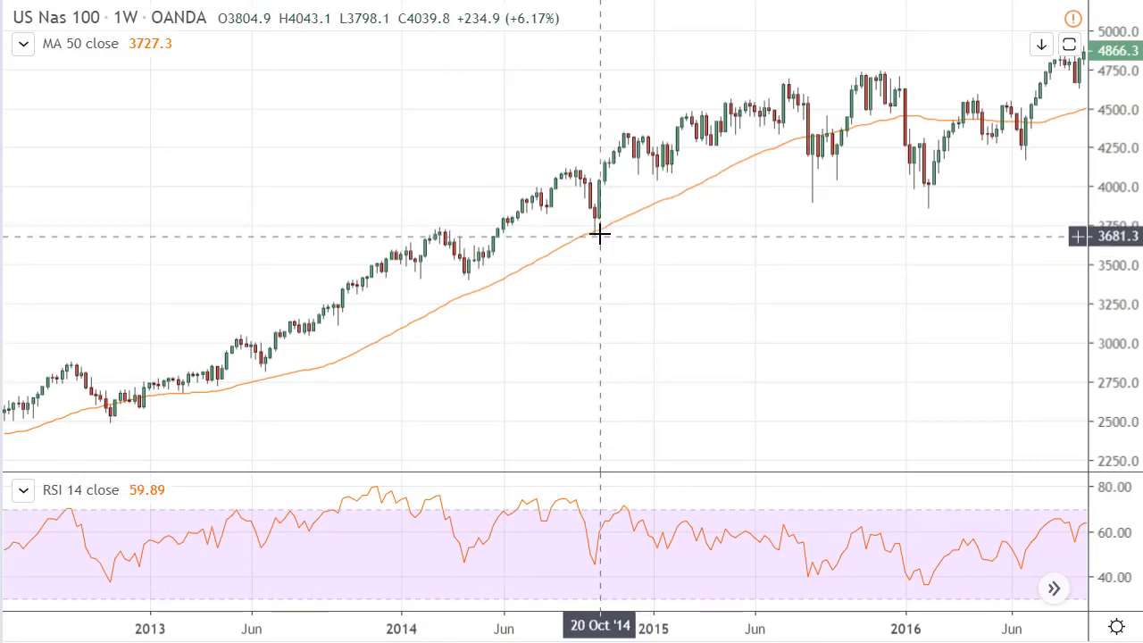
left_click_drag(692, 329, 620, 316)
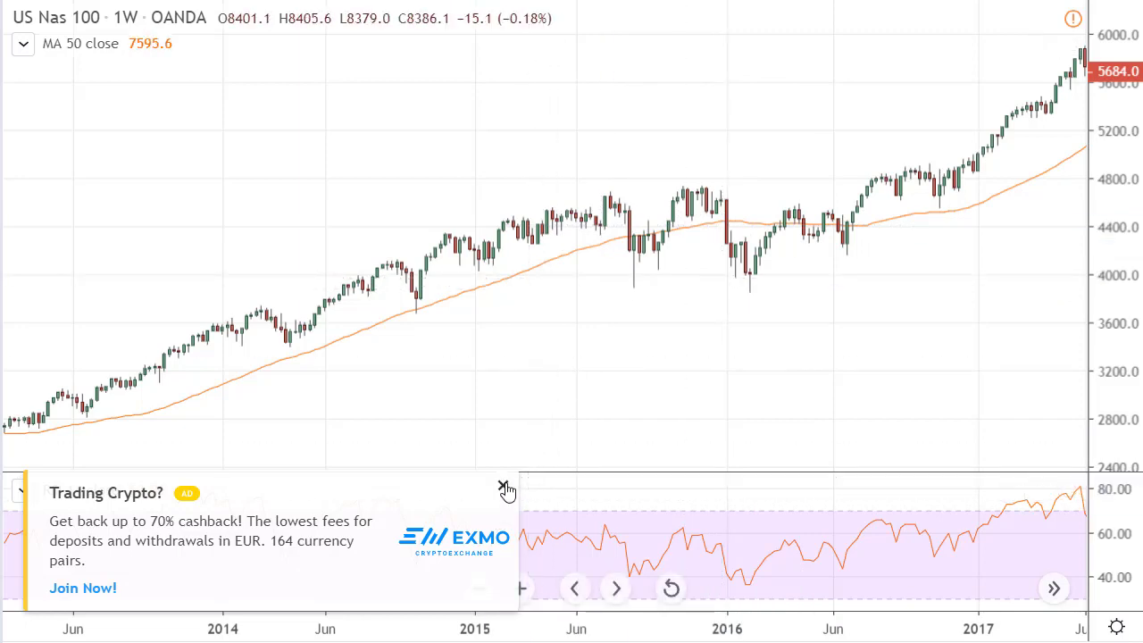
left_click(503, 487)
left_click(610, 552)
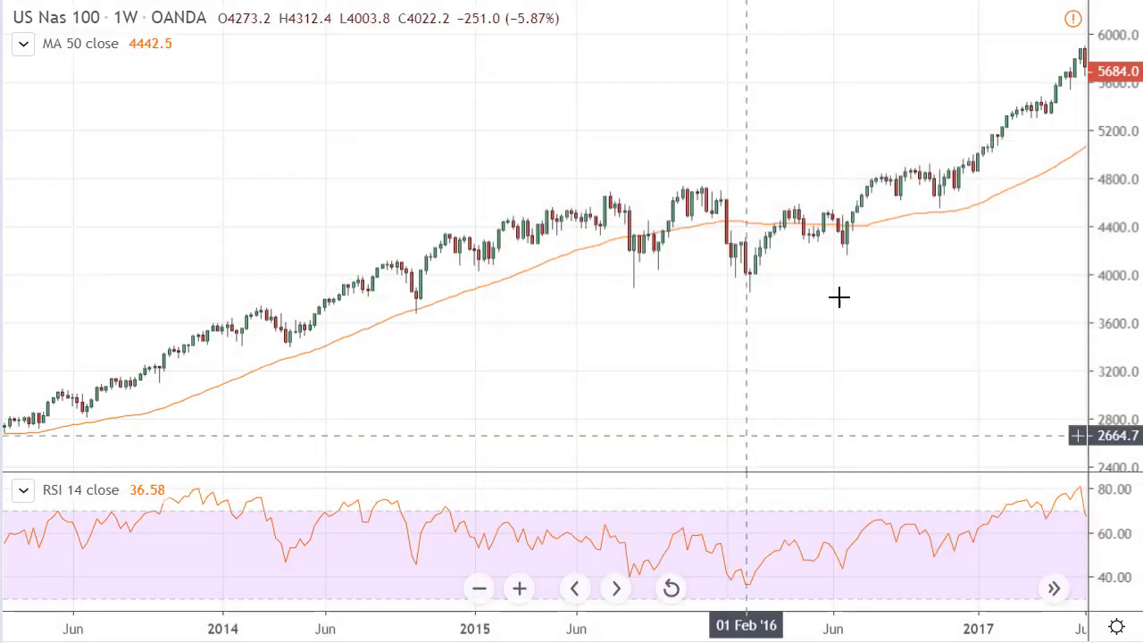
left_click_drag(836, 301, 640, 339)
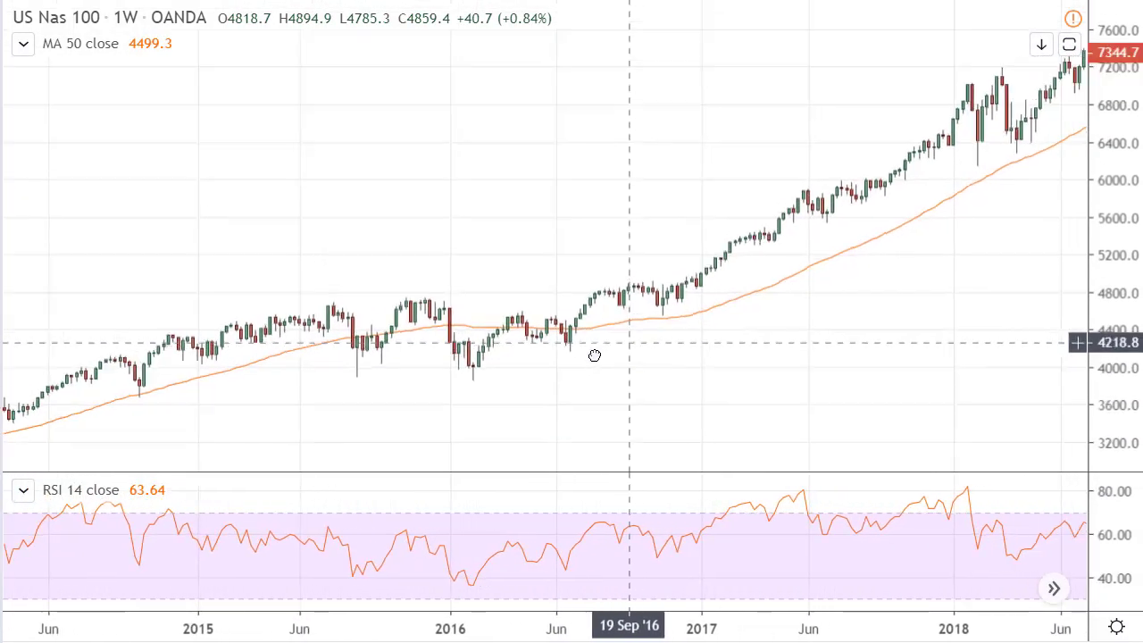
left_click_drag(1031, 240, 786, 312)
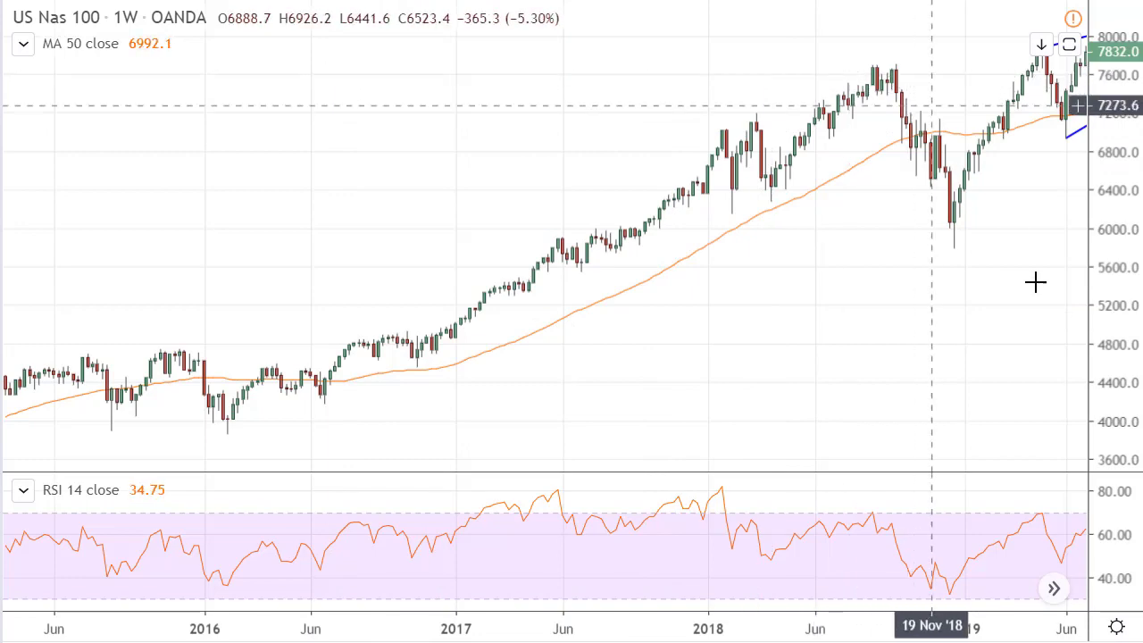
left_click_drag(845, 303, 604, 297)
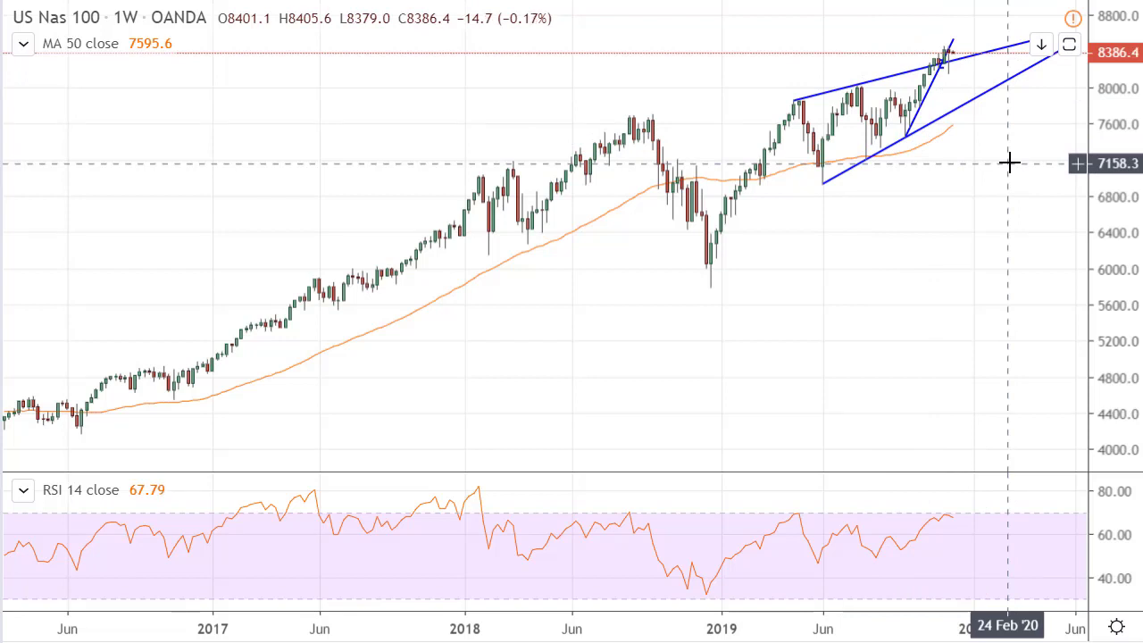
left_click(609, 218)
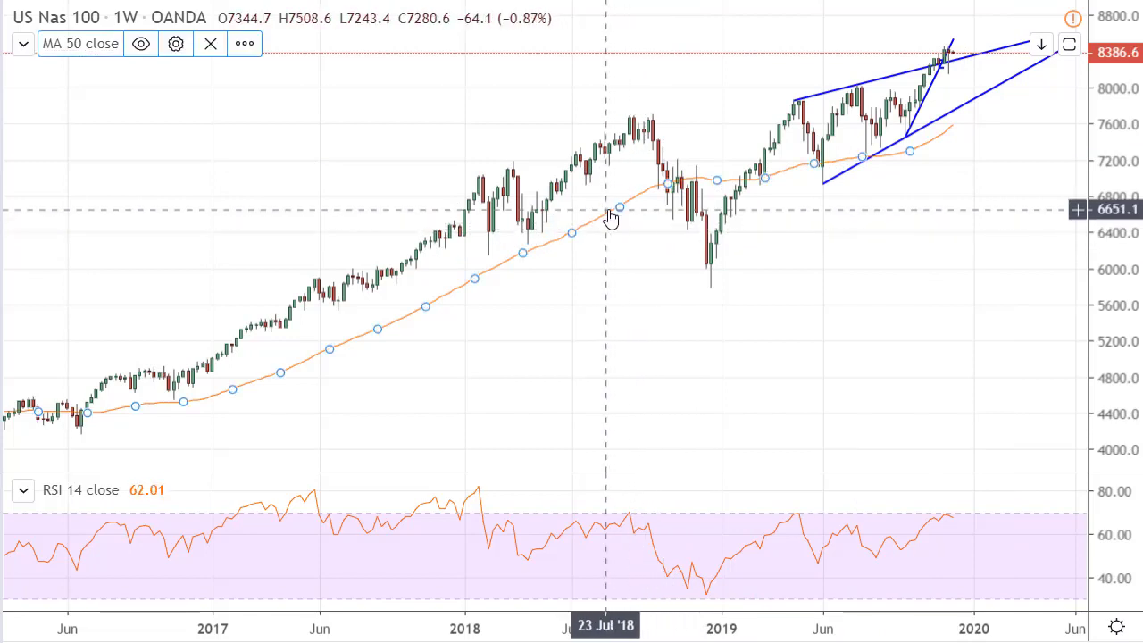